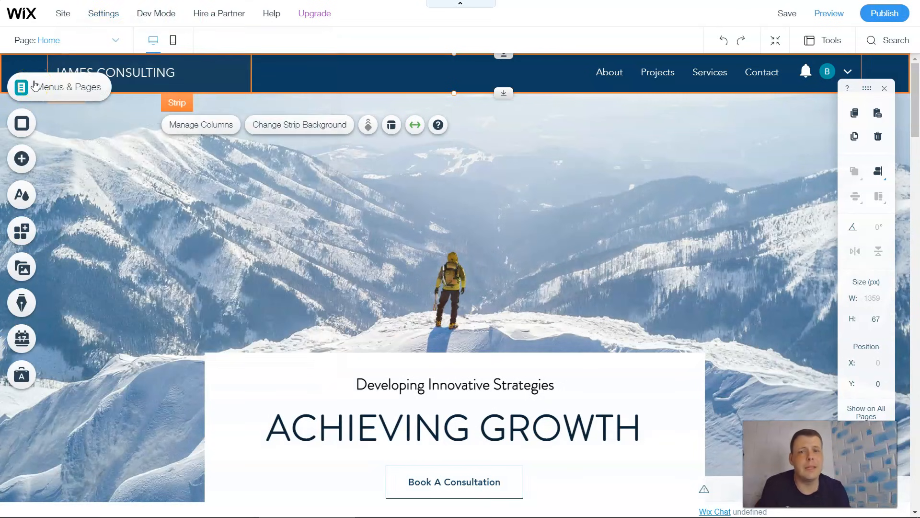
# Rename the Home page as "hi" in the site menu
pyautogui.click(34, 85)
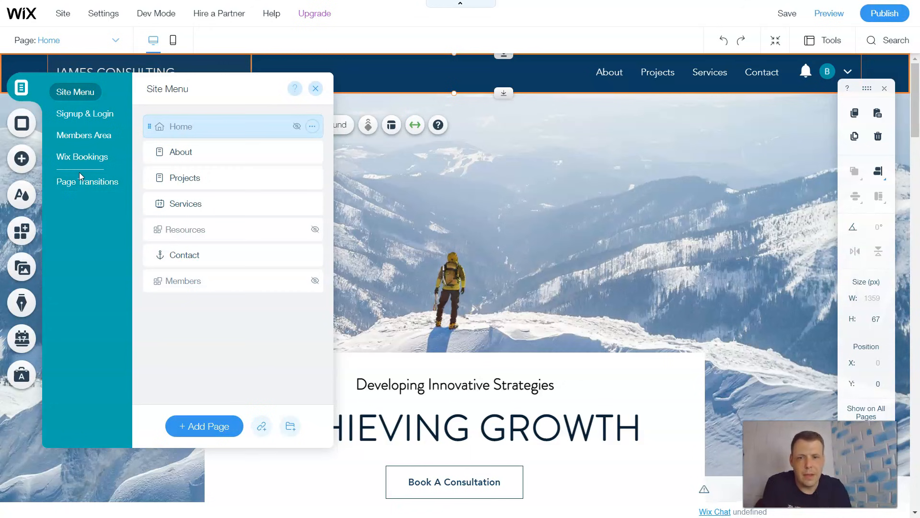
pyautogui.click(83, 91)
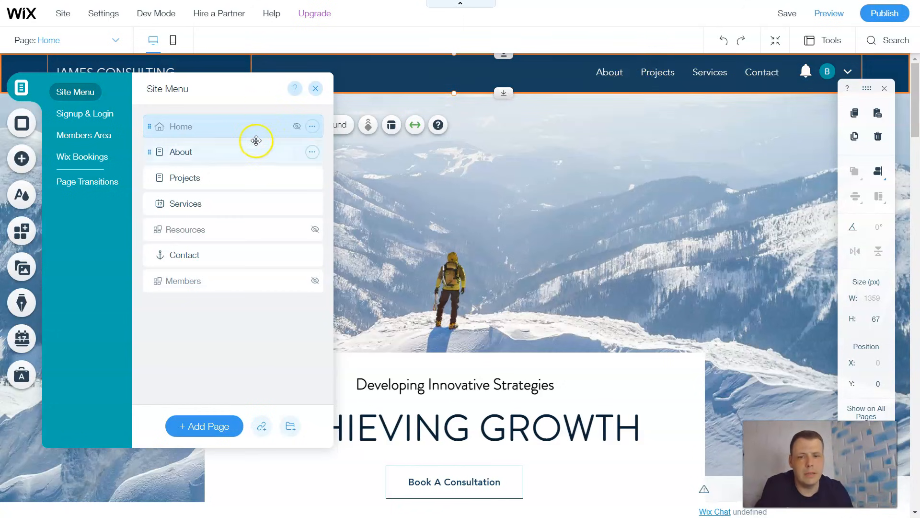
pyautogui.click(314, 135)
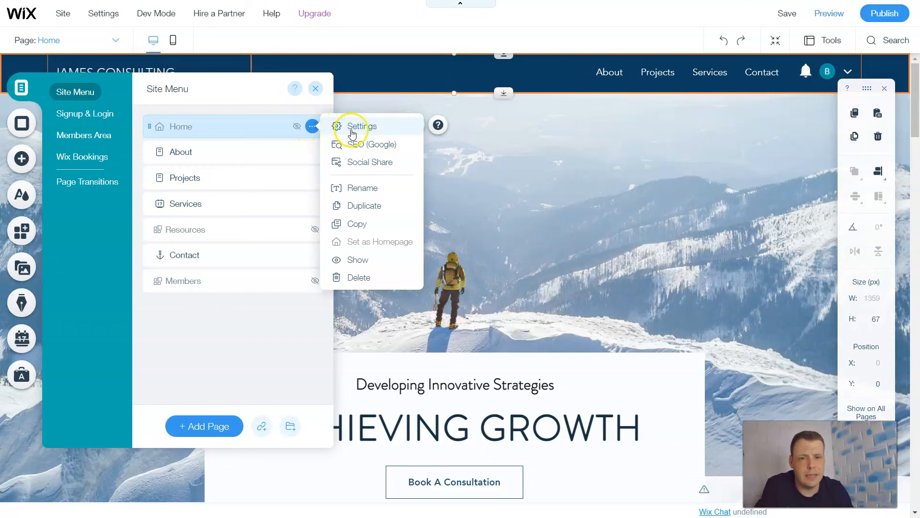
pyautogui.click(355, 192)
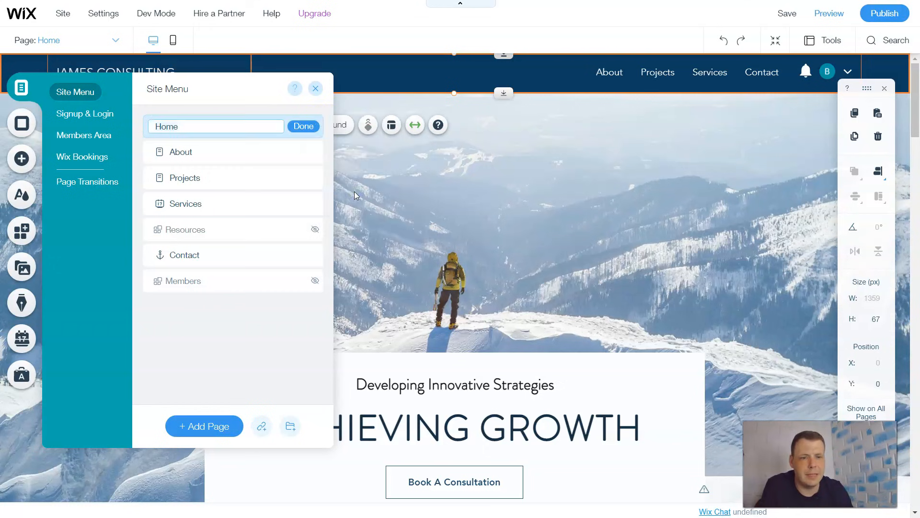
pyautogui.press('BackSpace')
pyautogui.press('BackSpace')
pyautogui.press('BackSpace')
pyautogui.press('BackSpace')
pyautogui.write('hi')
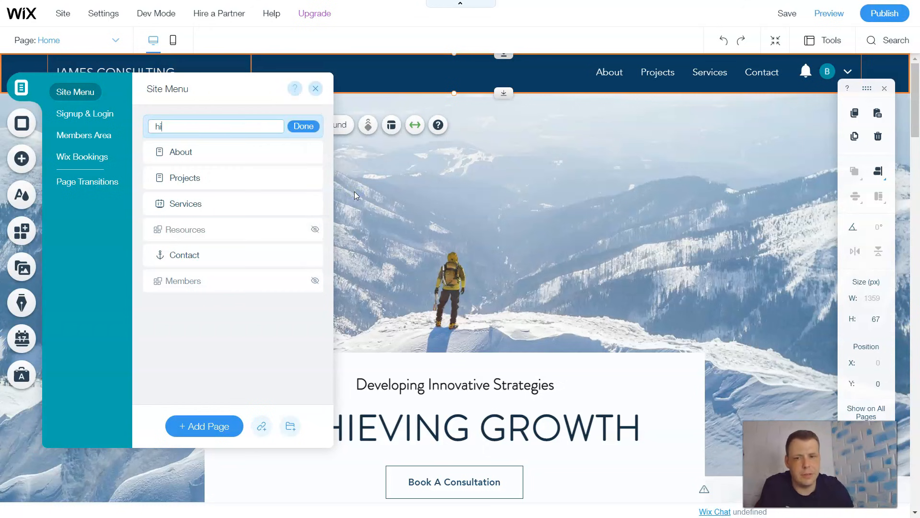
pyautogui.click(309, 127)
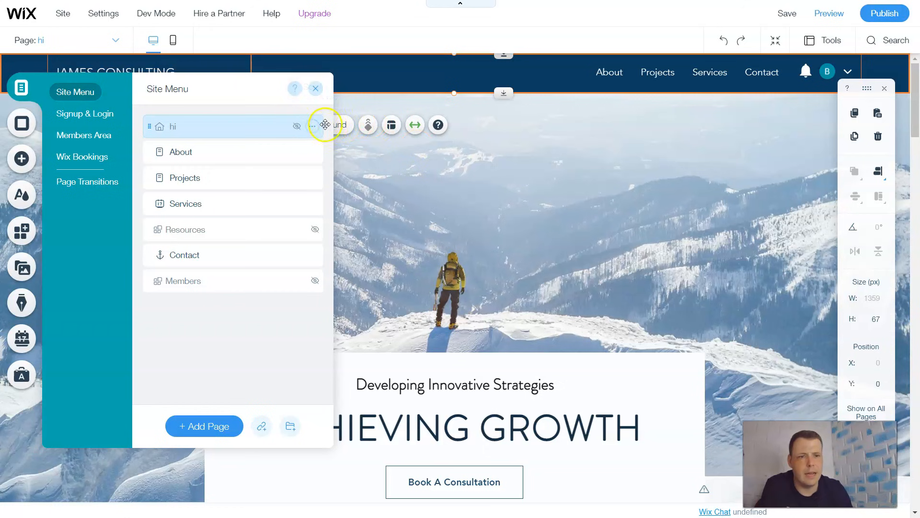
# View the About, Projects and Services pages one after another
pyautogui.click(229, 153)
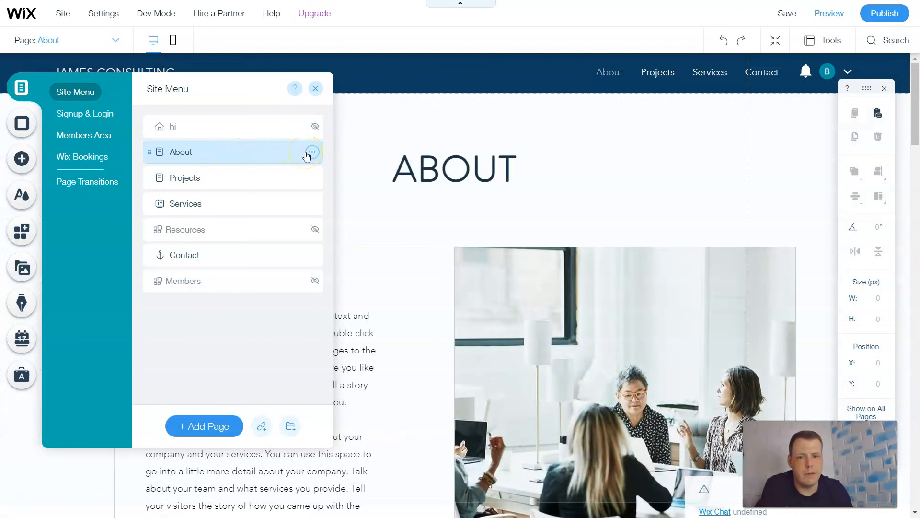
pyautogui.click(211, 179)
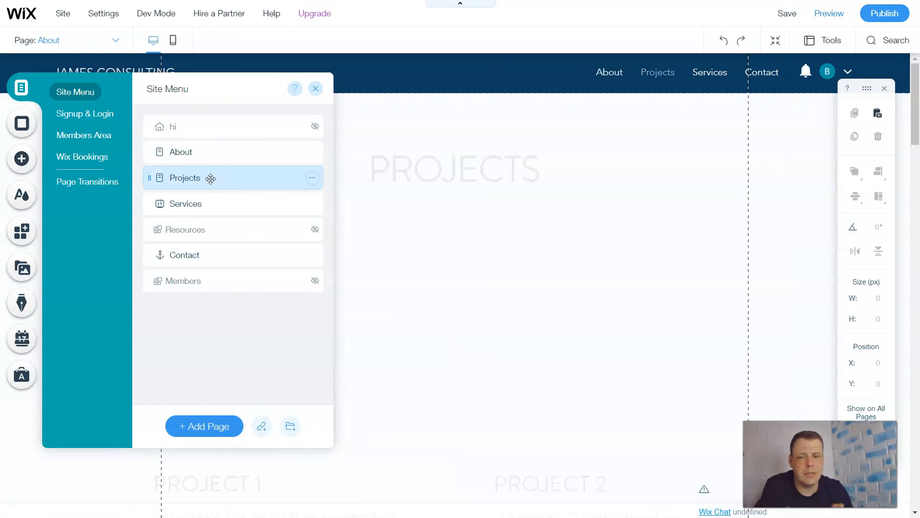
pyautogui.click(194, 205)
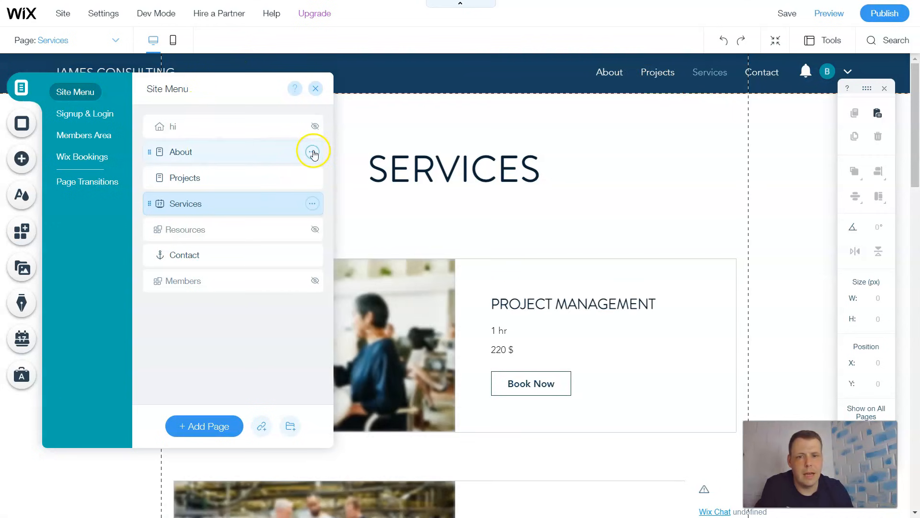
# Rename the About page as "me" in the site menu
pyautogui.click(312, 152)
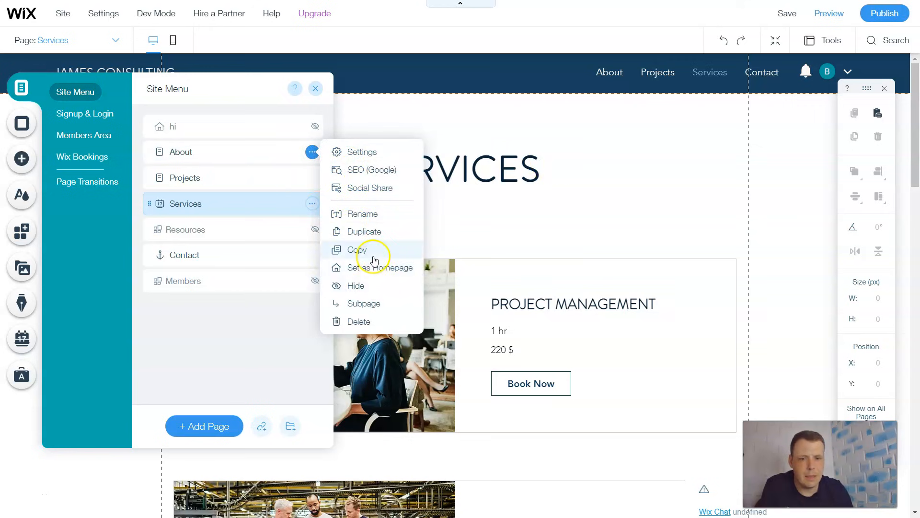
pyautogui.click(373, 217)
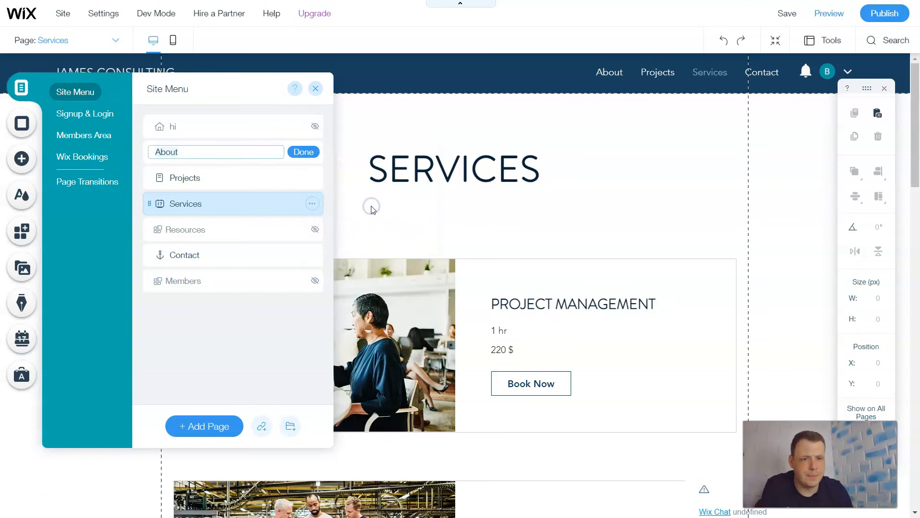
pyautogui.click(255, 151)
pyautogui.press('BackSpace')
pyautogui.press('BackSpace')
pyautogui.press('BackSpace')
pyautogui.press('BackSpace')
pyautogui.press('BackSpace')
pyautogui.write('me')
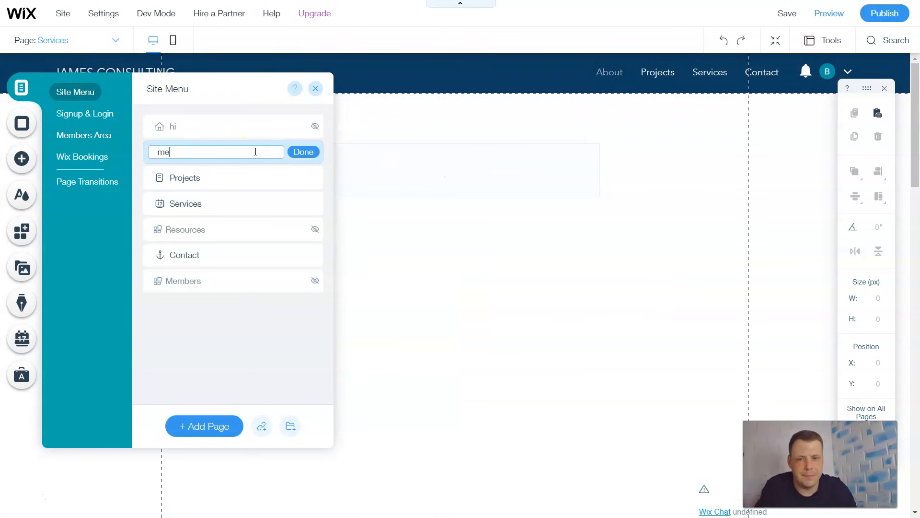
pyautogui.click(310, 151)
pyautogui.click(481, 85)
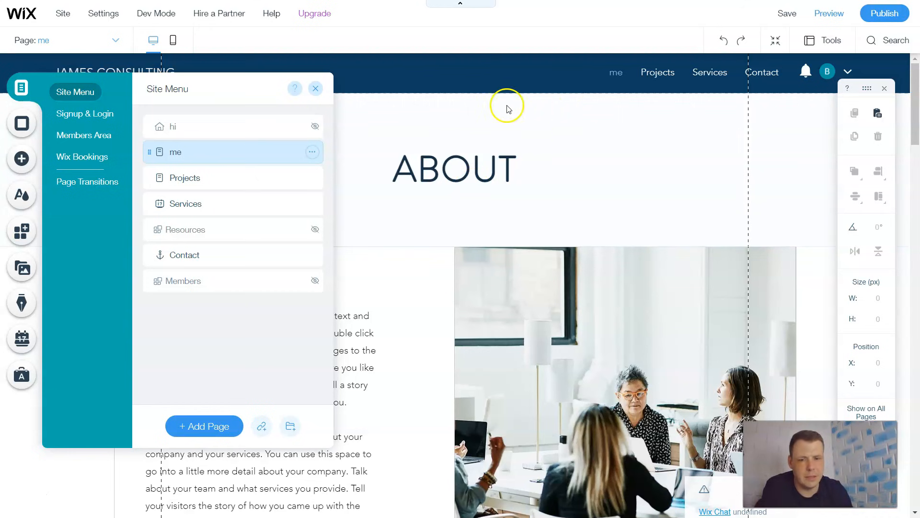
# Duplicate the "me" page and give the copy the name "me" as well
pyautogui.click(312, 153)
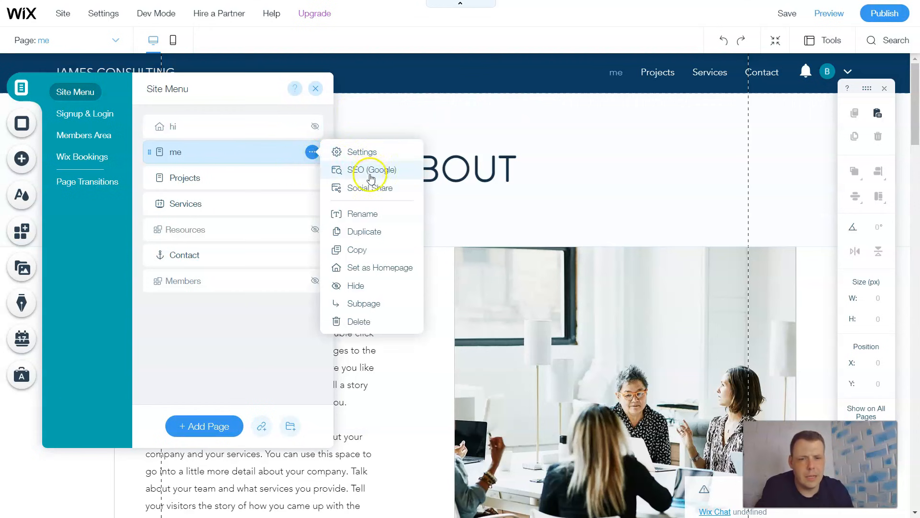
pyautogui.click(355, 232)
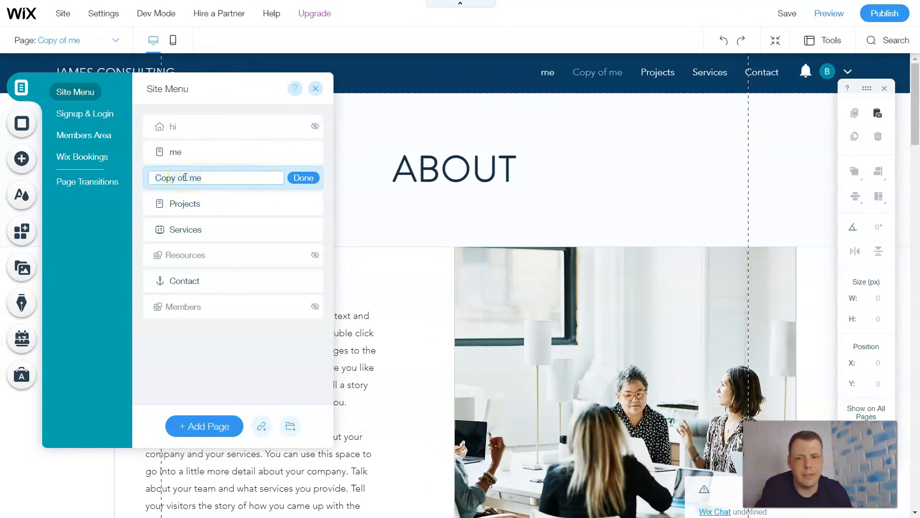
pyautogui.press('BackSpace')
pyautogui.press('BackSpace')
pyautogui.press('BackSpace')
pyautogui.press('BackSpace')
pyautogui.press('BackSpace')
pyautogui.press('BackSpace')
pyautogui.press('BackSpace')
pyautogui.press('BackSpace')
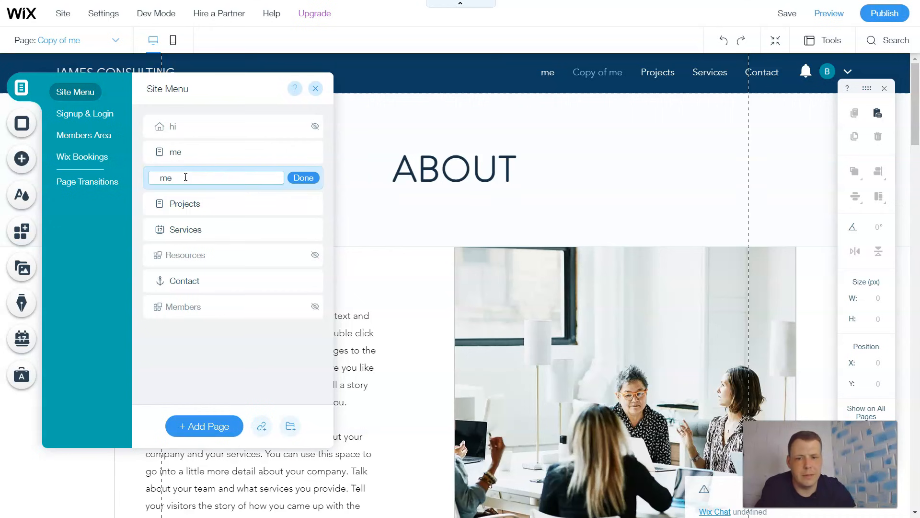
pyautogui.click(297, 173)
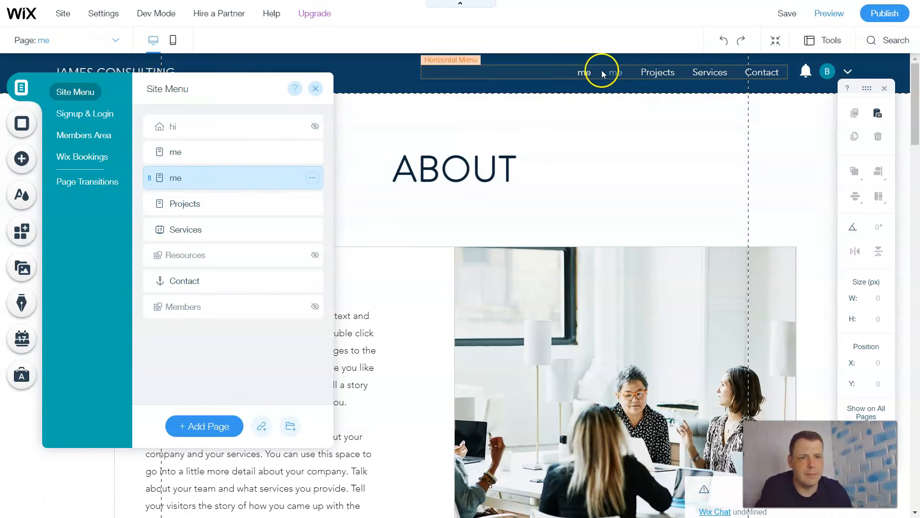
# Hide the Projects page from the site's navigation and show it again
pyautogui.click(228, 206)
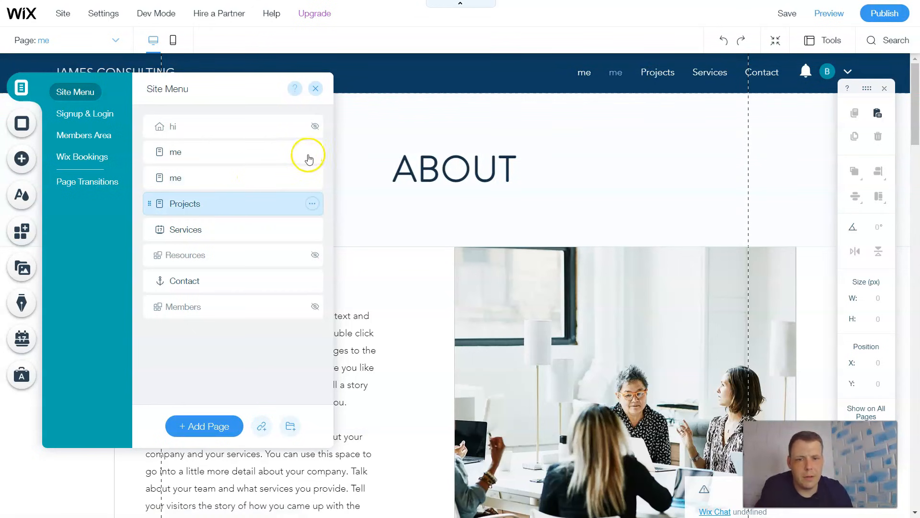
pyautogui.click(307, 208)
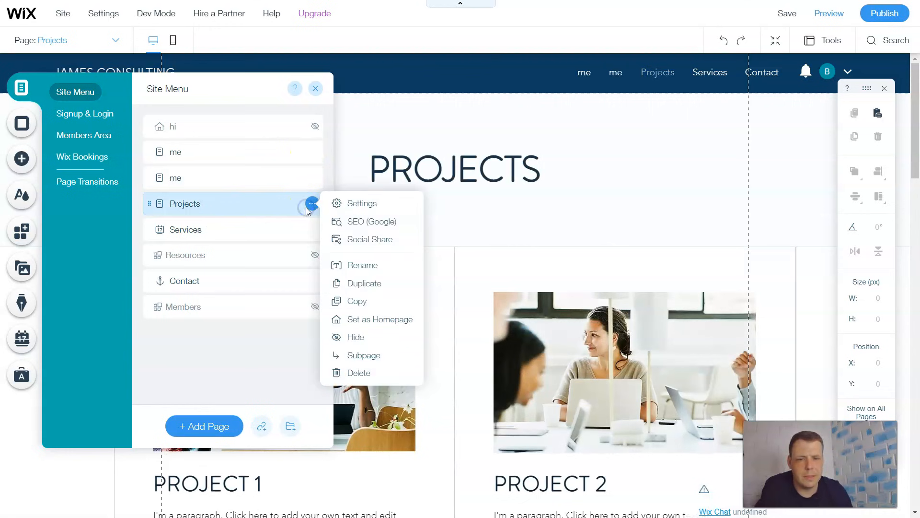
pyautogui.click(350, 338)
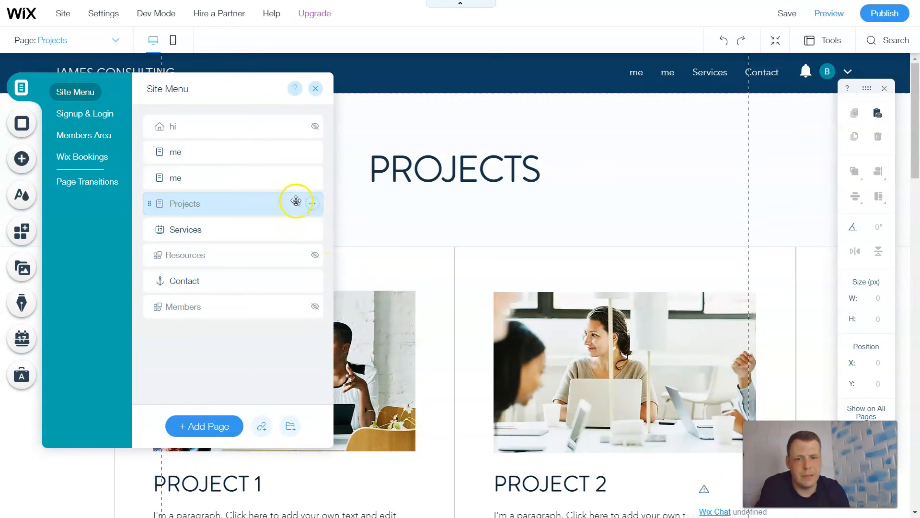
pyautogui.click(313, 204)
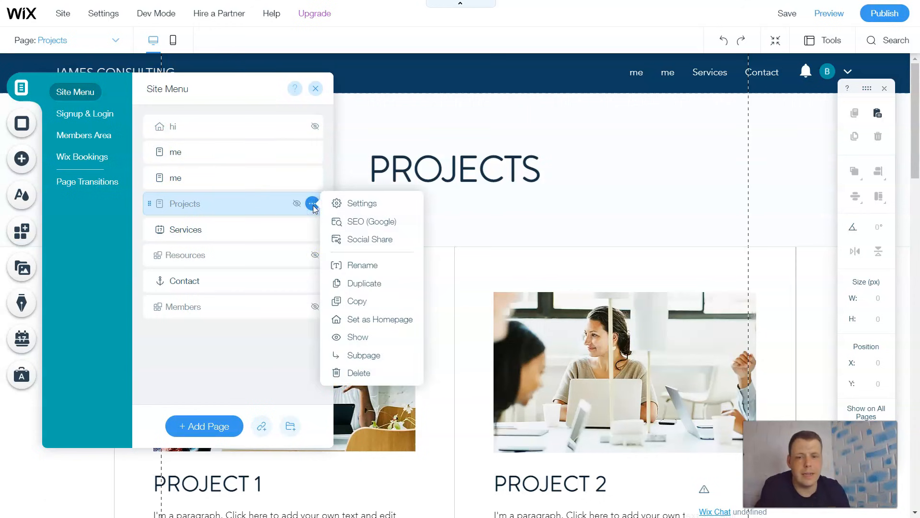
pyautogui.click(364, 338)
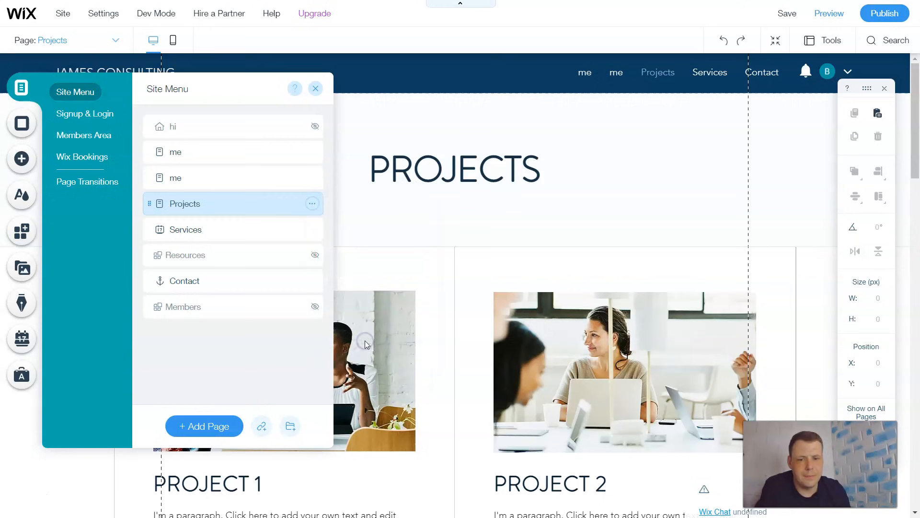
# Delete the first of the two "me" pages from the site menu and confirm the deletion
pyautogui.click(313, 204)
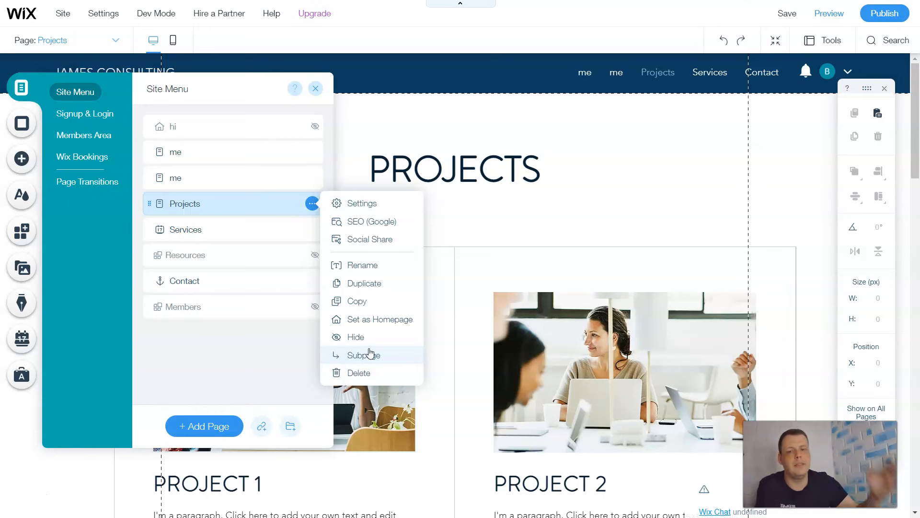
pyautogui.click(356, 377)
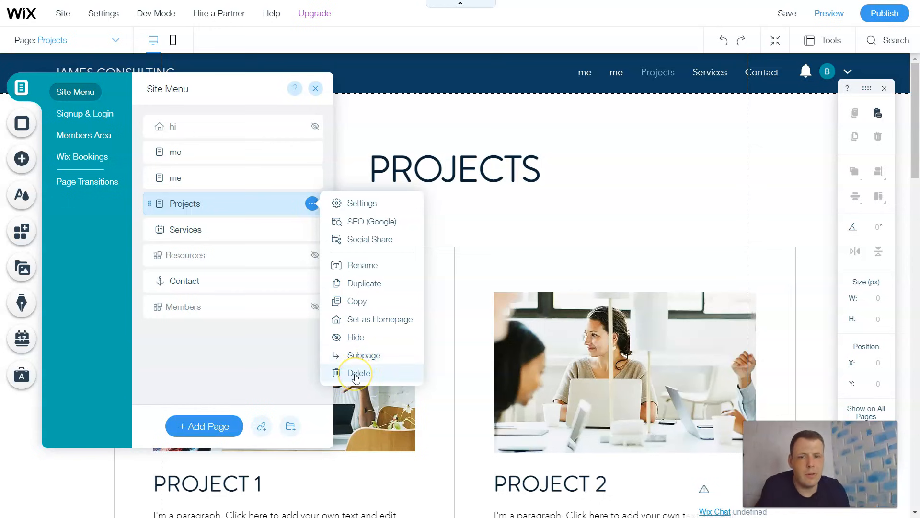
pyautogui.click(206, 150)
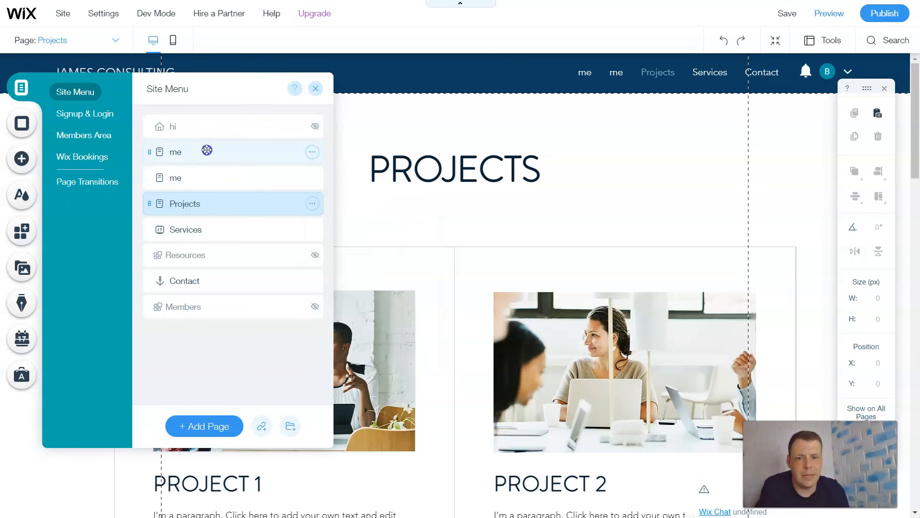
pyautogui.moveTo(207, 150)
pyautogui.mouseDown()
pyautogui.moveTo(226, 139)
pyautogui.moveTo(202, 169)
pyautogui.moveTo(205, 154)
pyautogui.mouseUp()
pyautogui.click(314, 152)
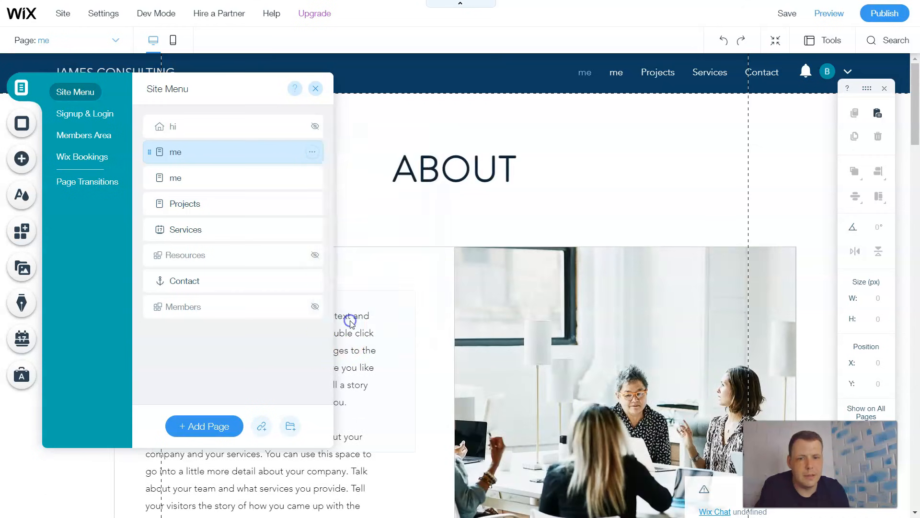
pyautogui.click(349, 321)
pyautogui.click(594, 315)
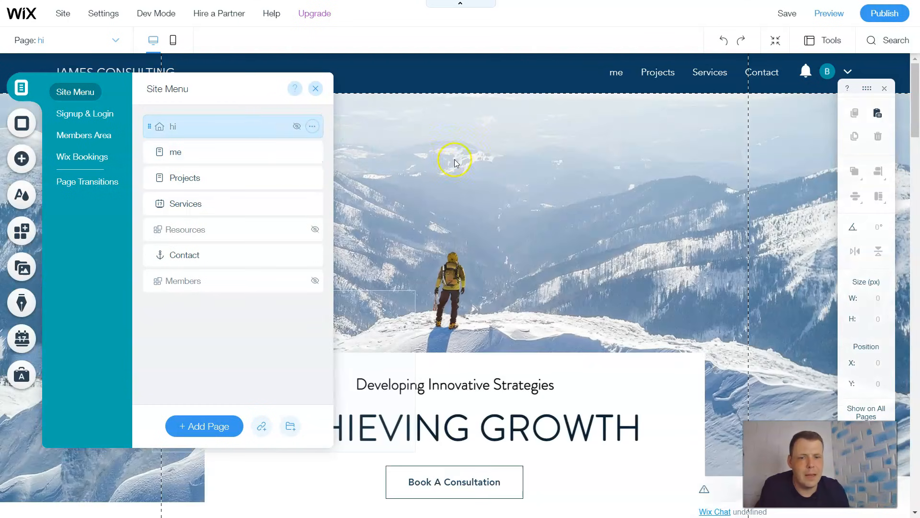
pyautogui.rightClick(619, 382)
pyautogui.click(647, 362)
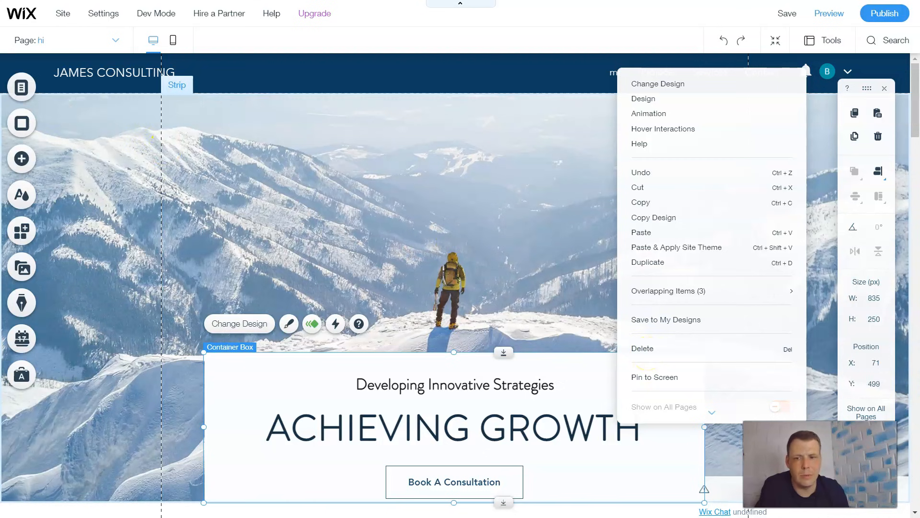
# Go to the contact form section of the home page through its Contact anchor in the site menu
pyautogui.click(10, 95)
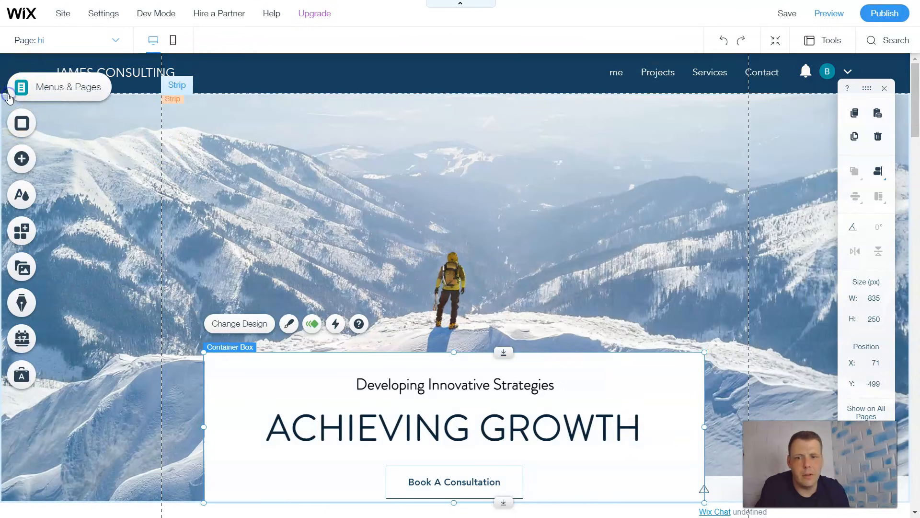
pyautogui.click(158, 123)
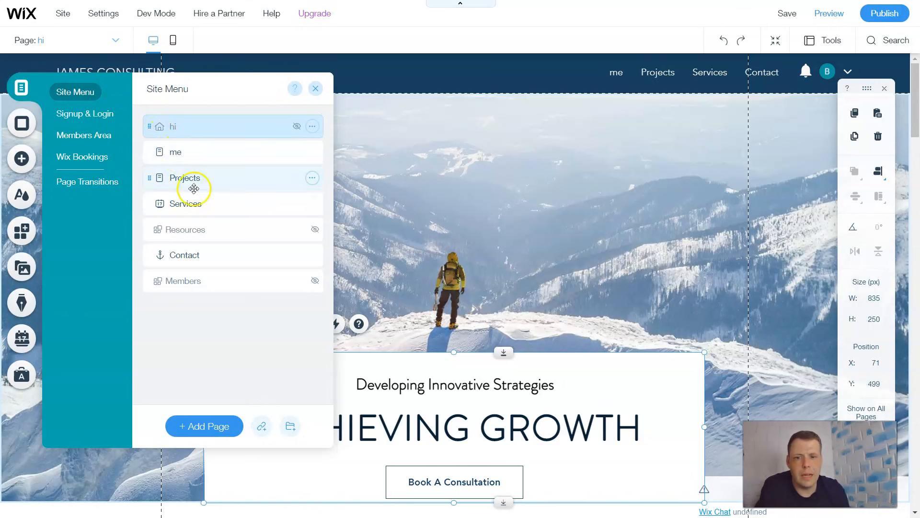
pyautogui.click(213, 264)
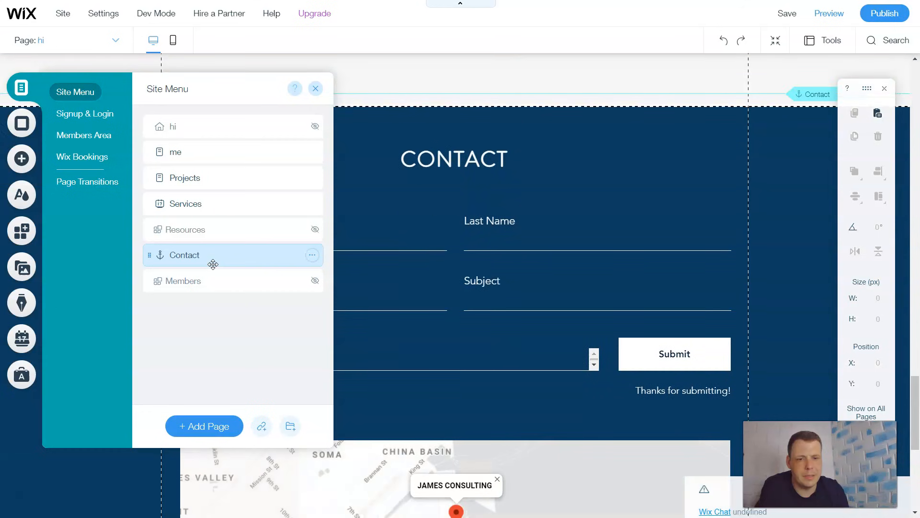
pyautogui.click(217, 256)
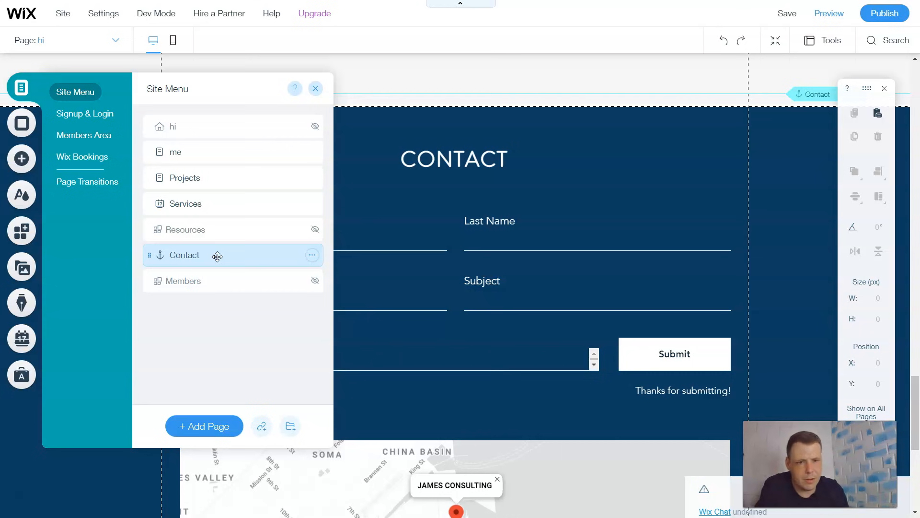
pyautogui.click(305, 255)
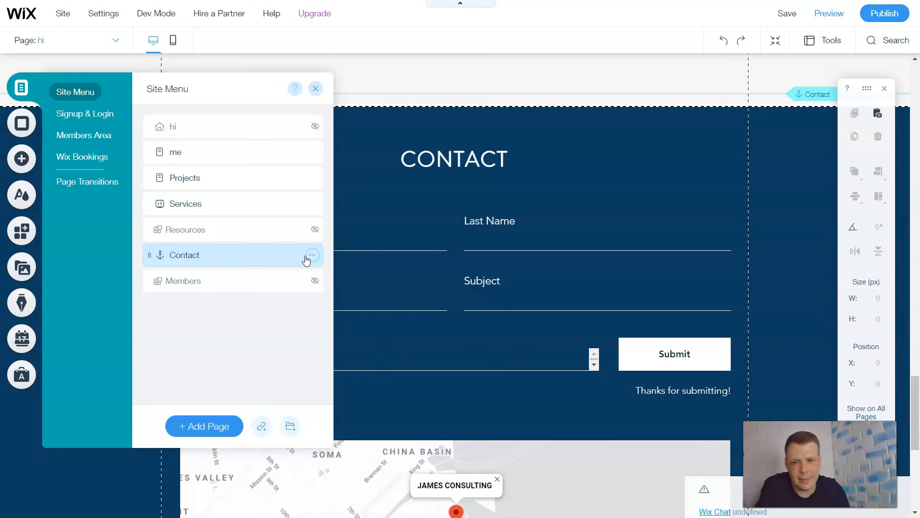
# Open the settings of the default member login form among the signup and login pages
pyautogui.click(107, 117)
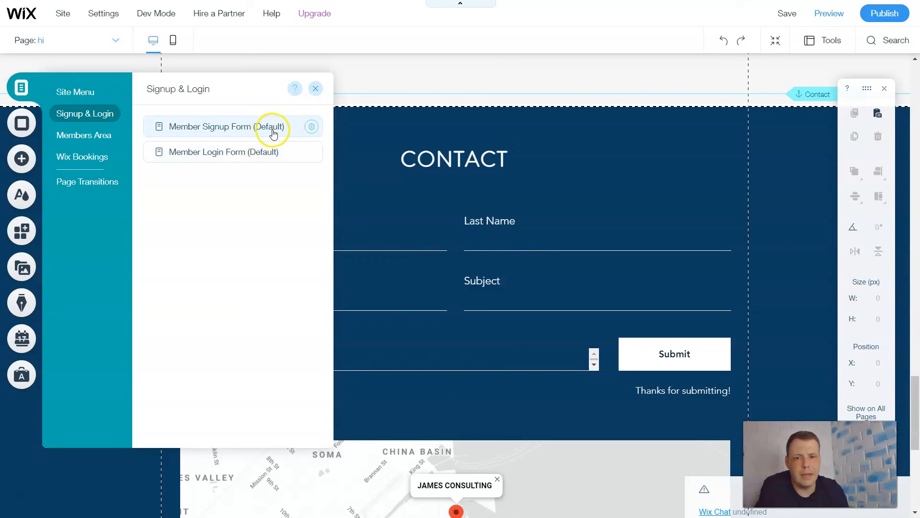
pyautogui.click(263, 157)
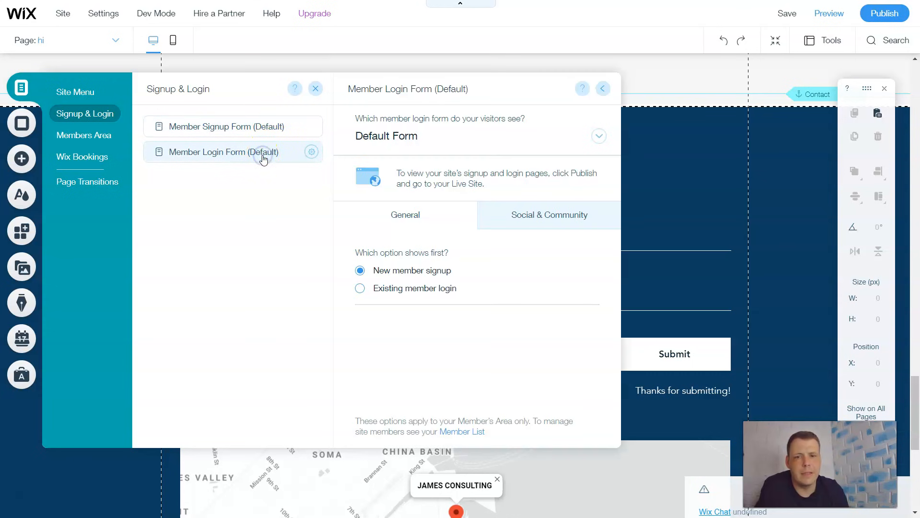
# Set the default member signup form to accept only people I approve and to show existing member login first
pyautogui.click(254, 132)
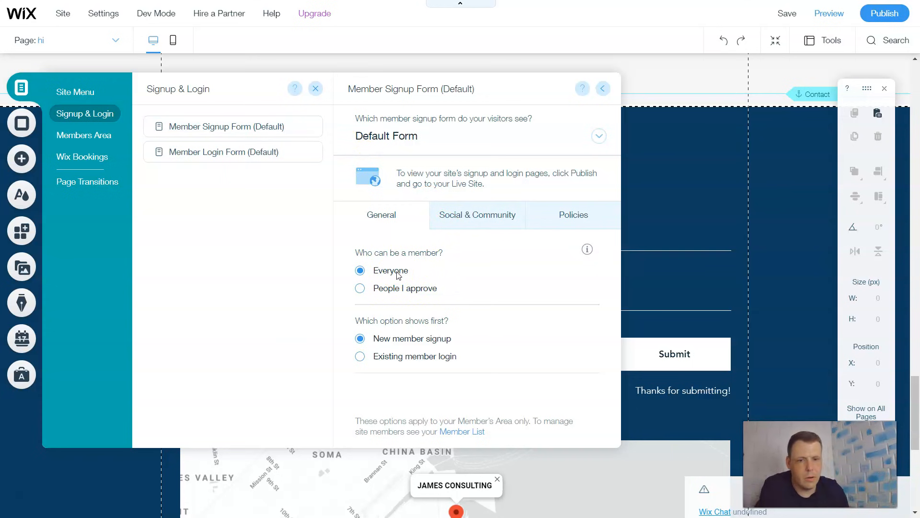
pyautogui.click(368, 291)
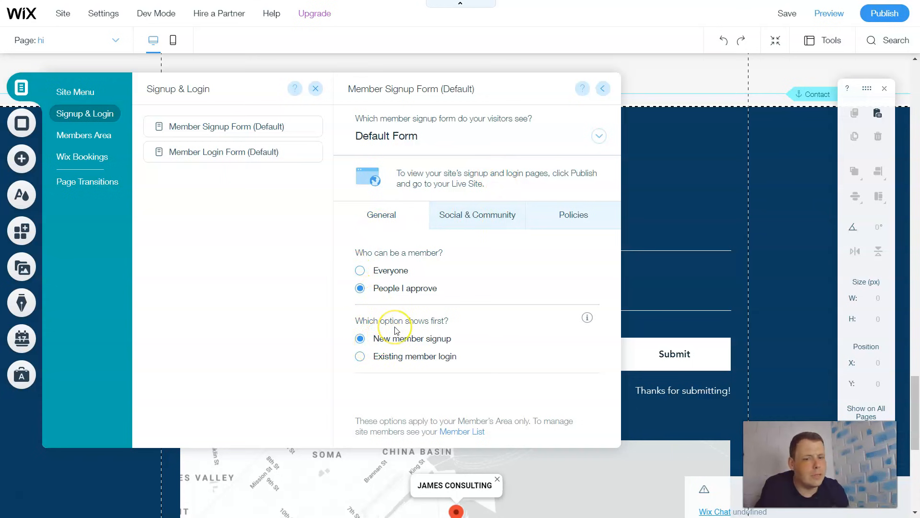
pyautogui.click(397, 360)
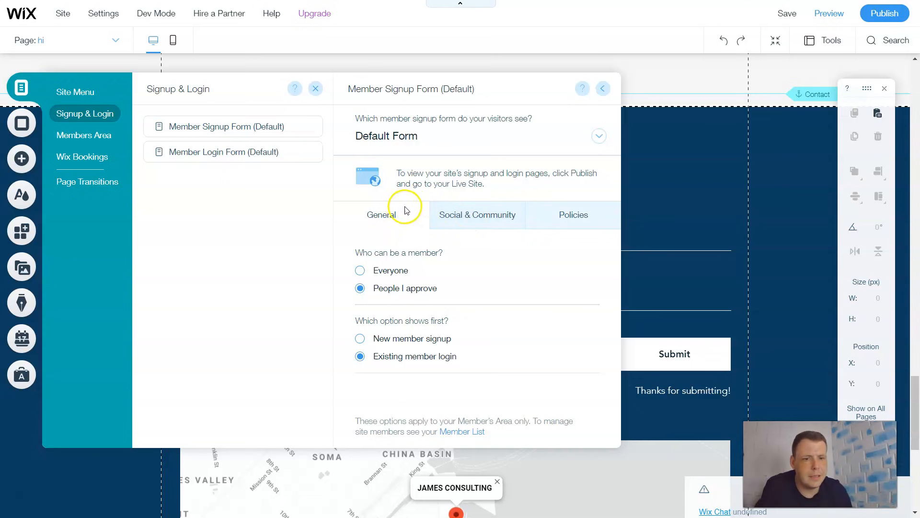
# Review the signup form's social login options and enable the links to the site's Terms of Use and Privacy Policy
pyautogui.click(470, 215)
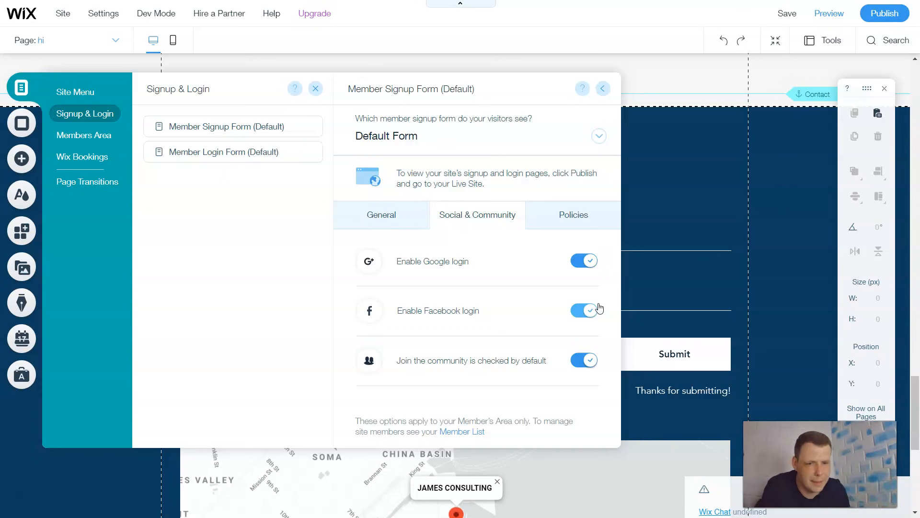
pyautogui.click(564, 217)
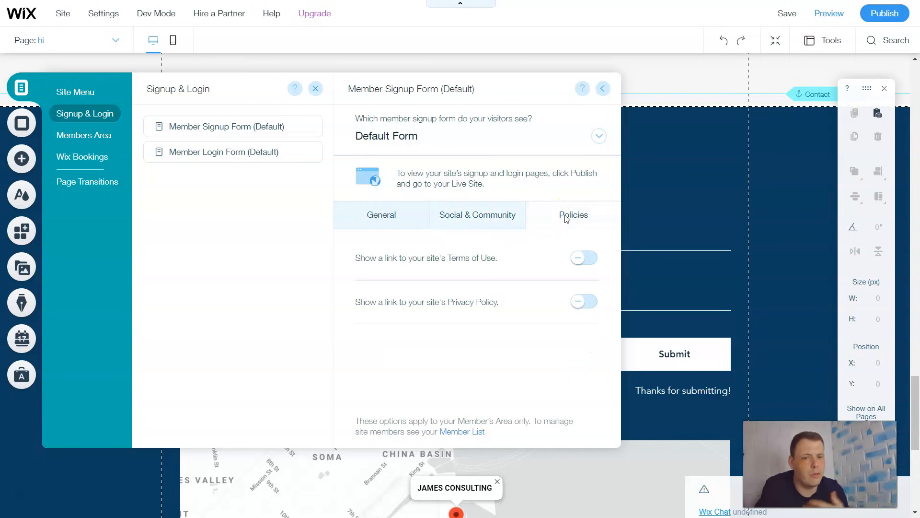
pyautogui.click(578, 259)
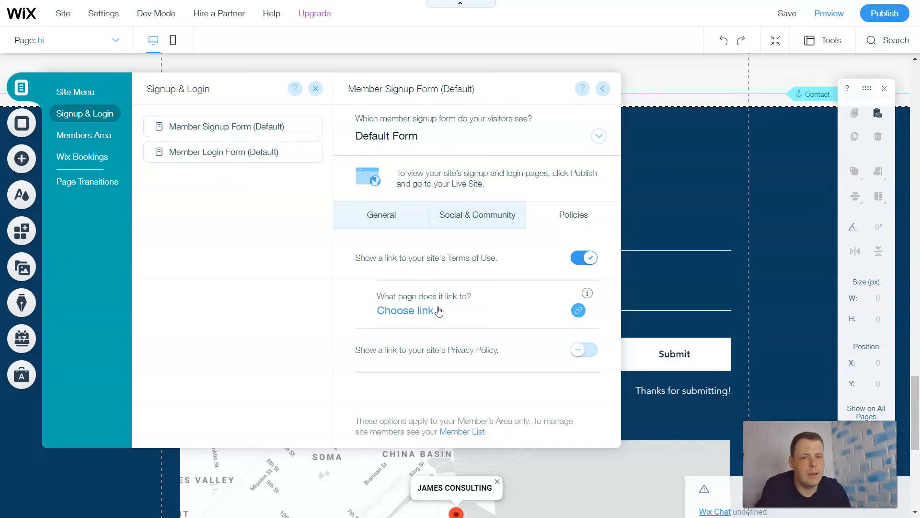
pyautogui.click(589, 352)
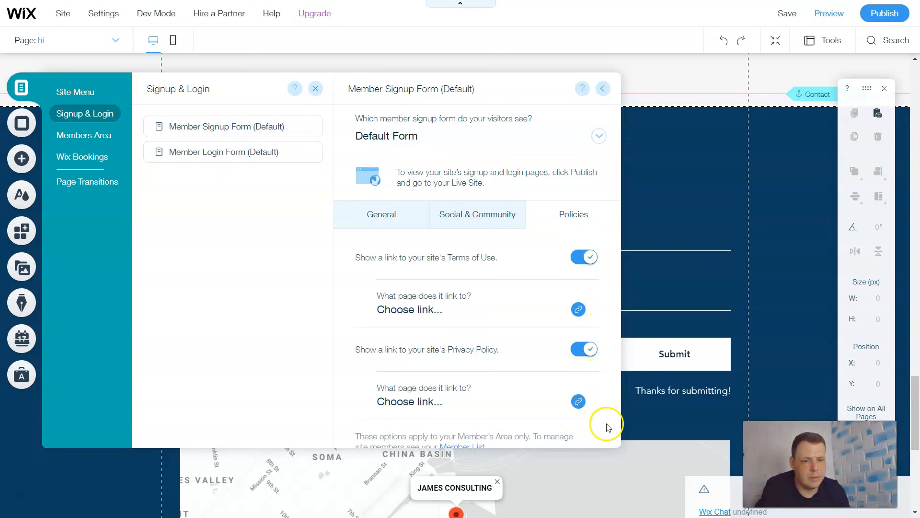
# Review the list of Members Area pages and open the My Bookings page
pyautogui.click(83, 138)
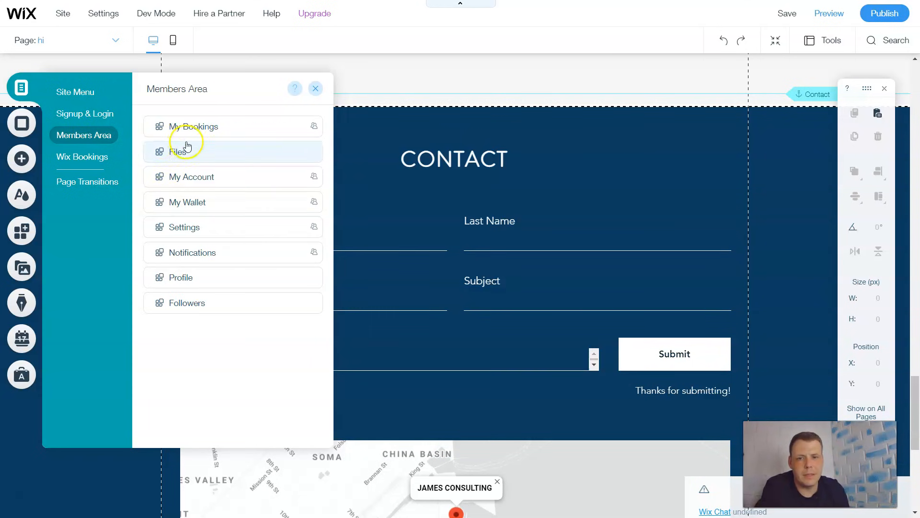
pyautogui.click(198, 177)
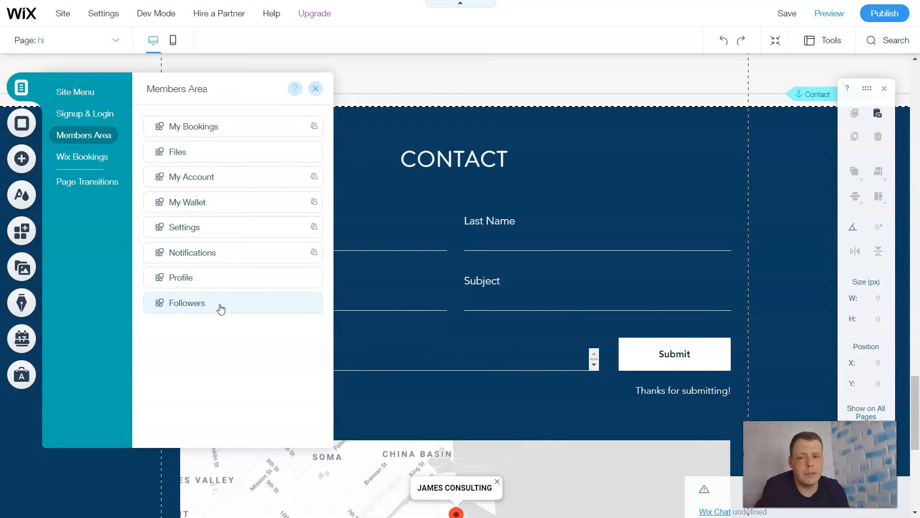
pyautogui.click(25, 304)
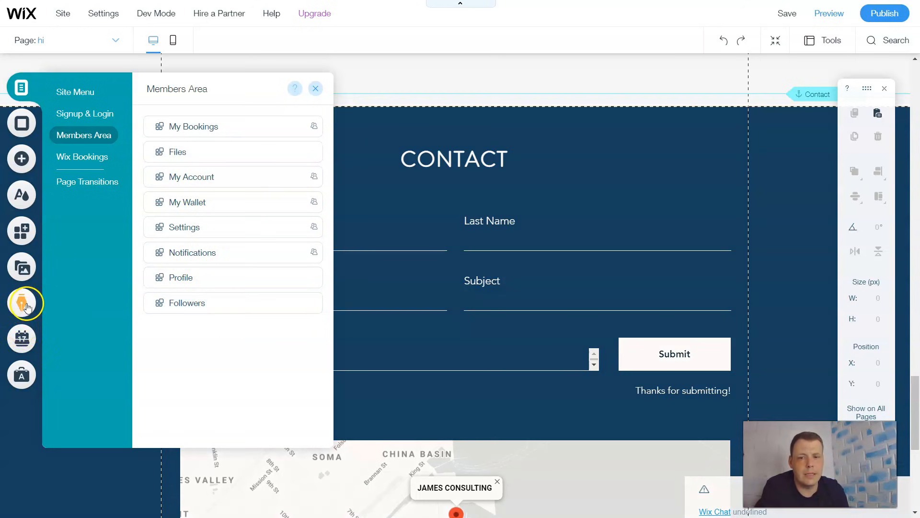
pyautogui.click(278, 122)
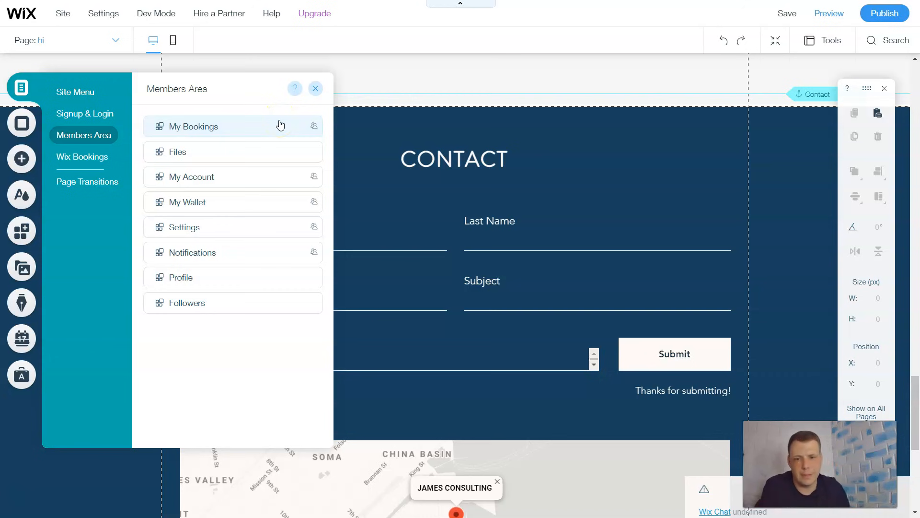
pyautogui.click(280, 124)
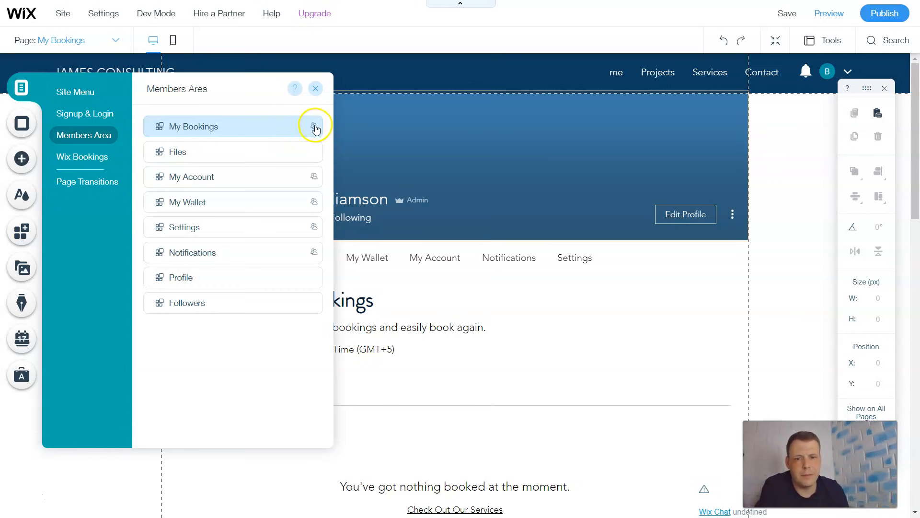
# Open the My Account member page and examine its personal info form and the horizontal member menu
pyautogui.click(314, 158)
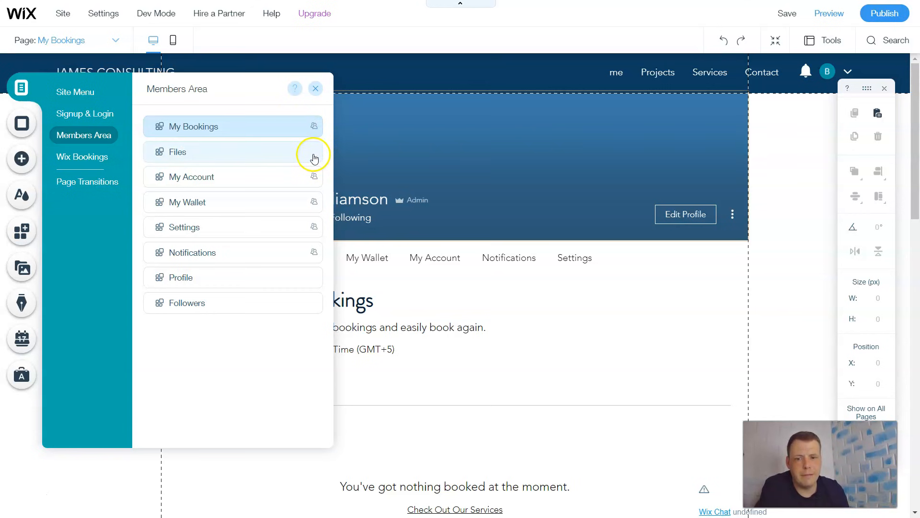
pyautogui.click(302, 180)
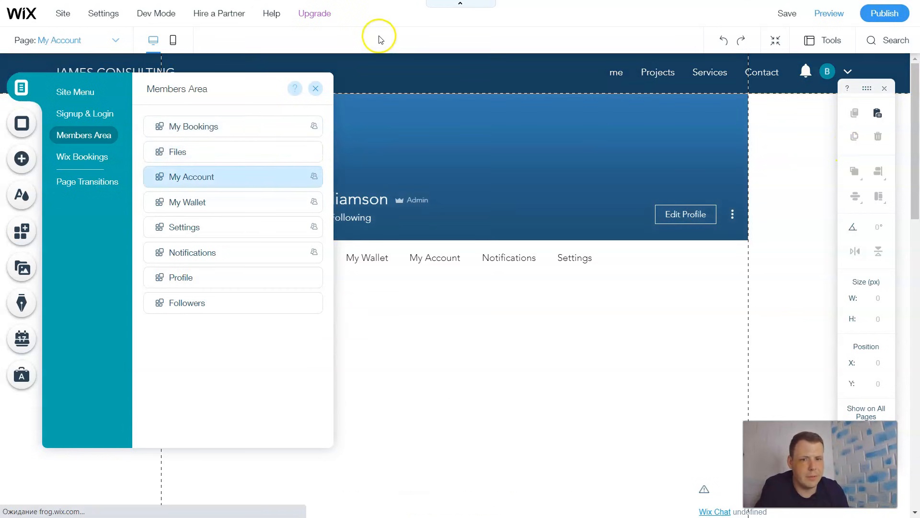
pyautogui.click(514, 70)
pyautogui.moveTo(916, 113); pyautogui.dragTo(916, 128)
pyautogui.click(904, 172)
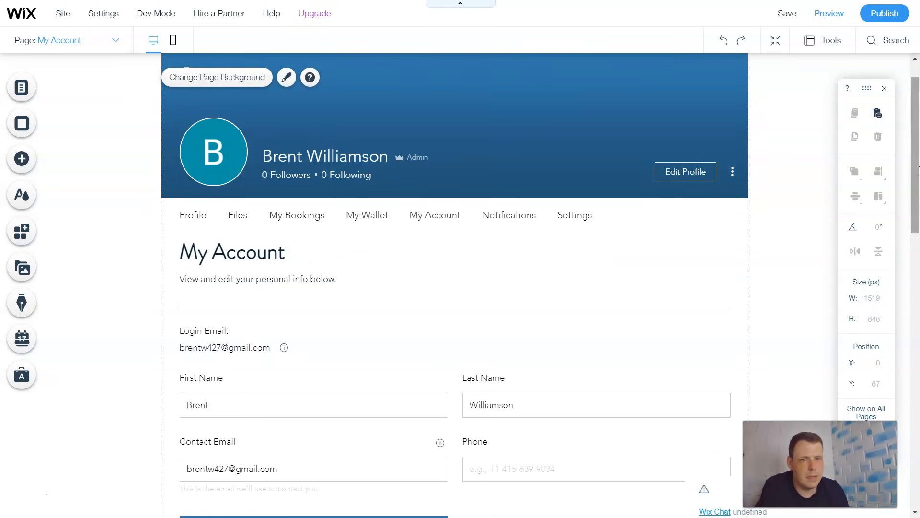
pyautogui.scroll(-3, 909, 205)
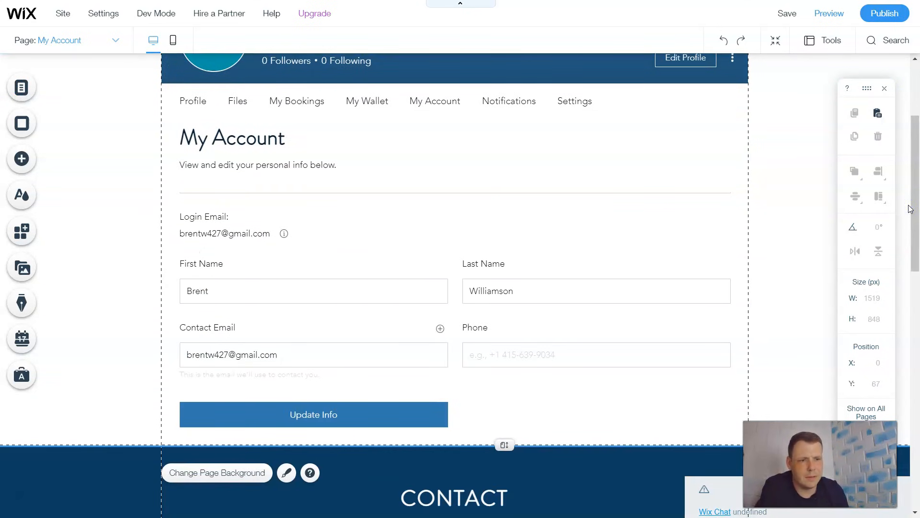
pyautogui.moveTo(911, 196); pyautogui.dragTo(915, 156)
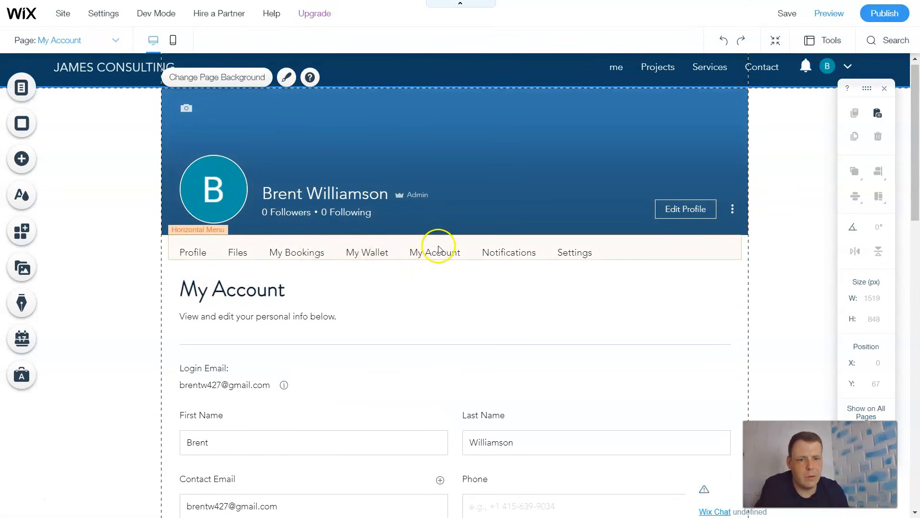
pyautogui.click(512, 253)
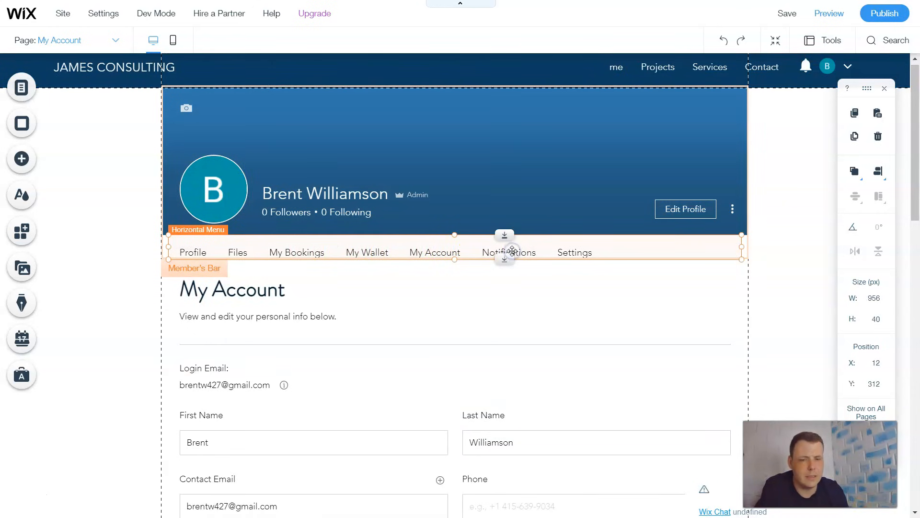
pyautogui.click(613, 251)
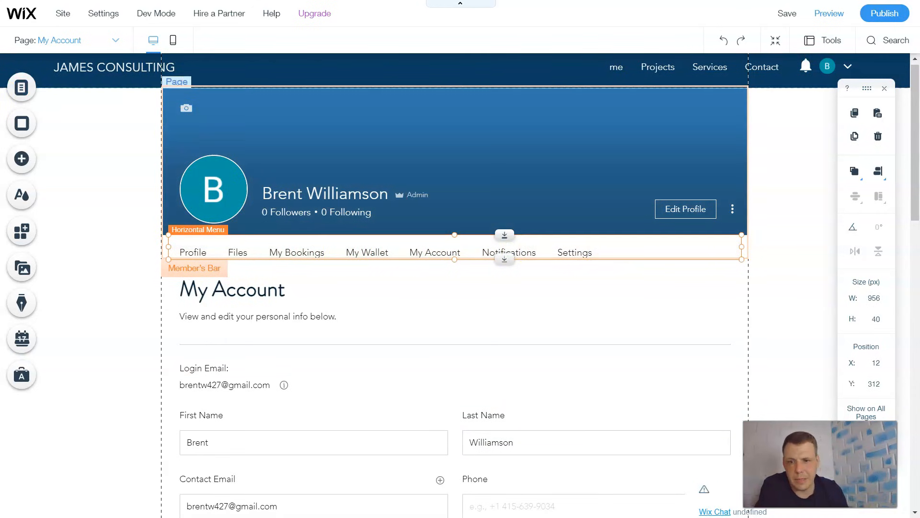
# Open the Services page from the Wix Bookings pages and select its online booking list
pyautogui.click(22, 87)
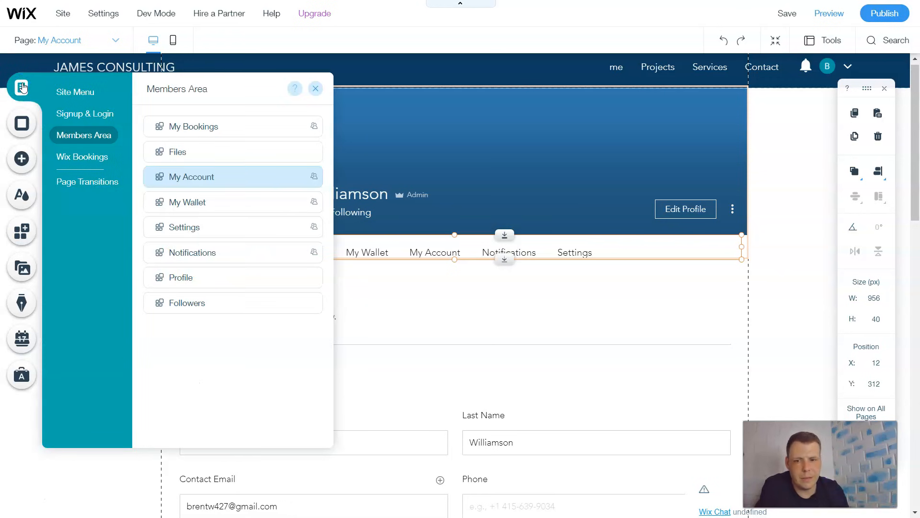
pyautogui.click(78, 156)
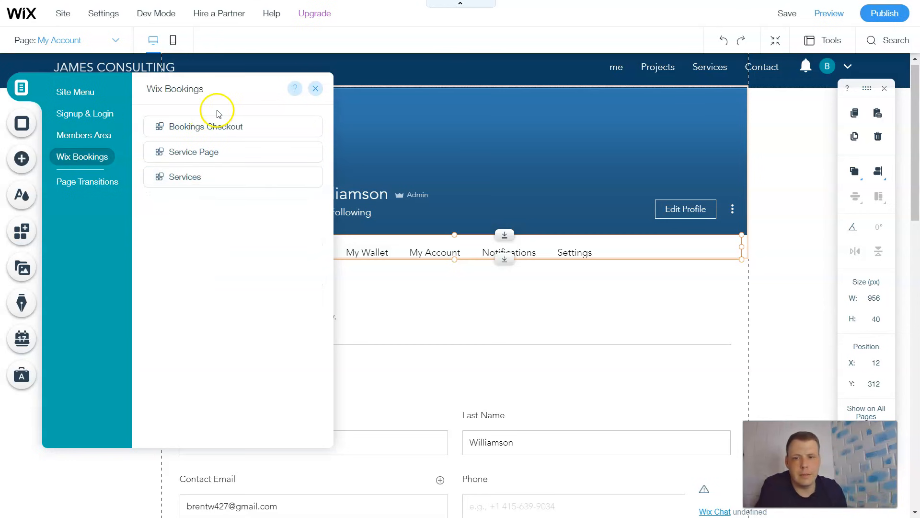
pyautogui.click(186, 184)
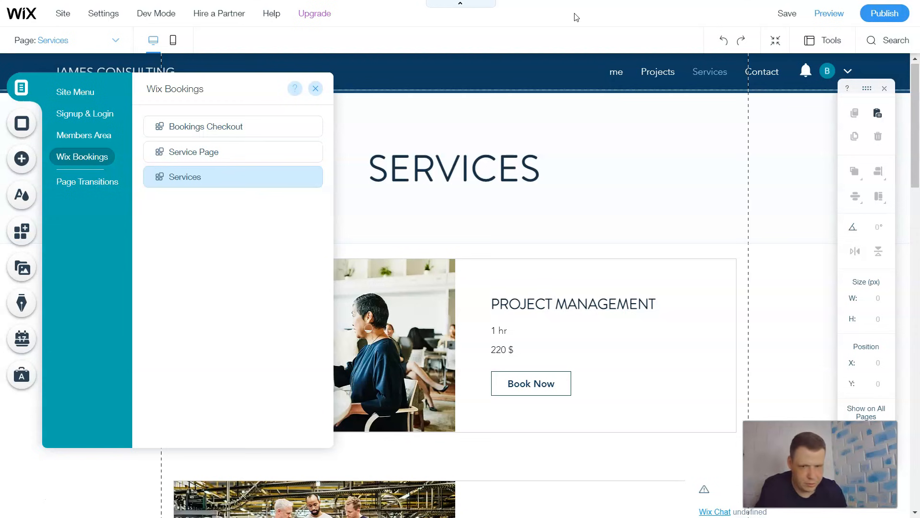
pyautogui.click(316, 88)
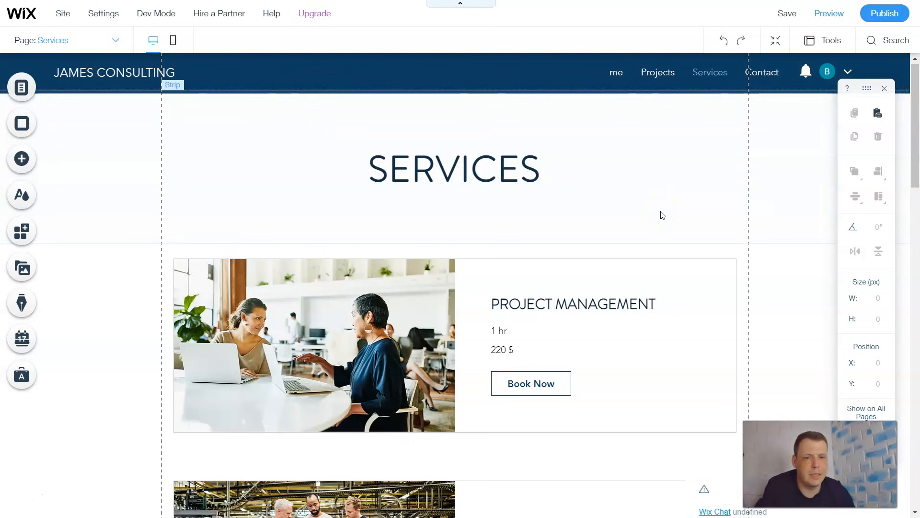
pyautogui.click(608, 311)
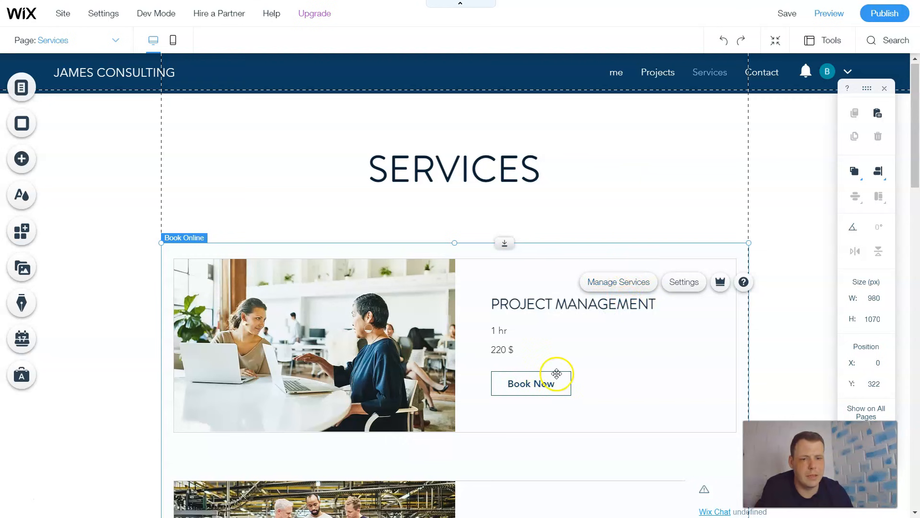
# Try the Horizontal and Cross Fade page transitions and set the transition back to Out-In
pyautogui.click(19, 88)
pyautogui.click(105, 163)
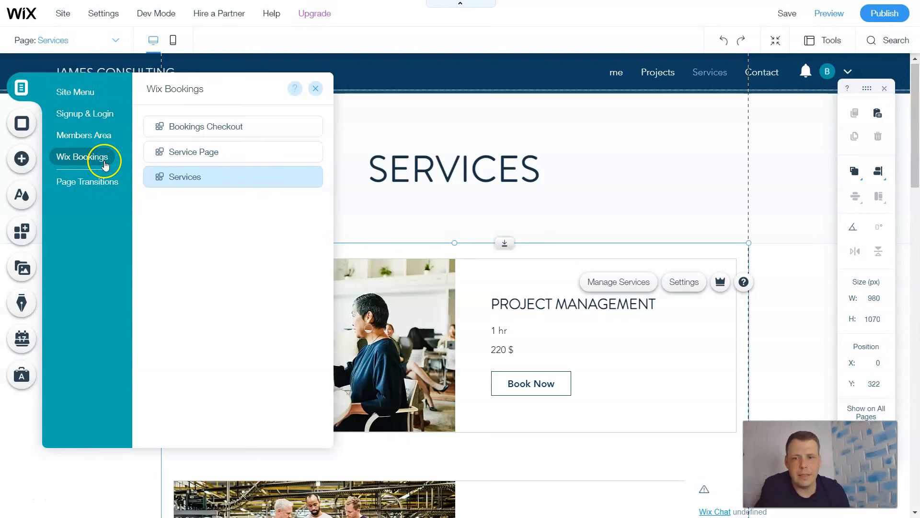
pyautogui.click(99, 179)
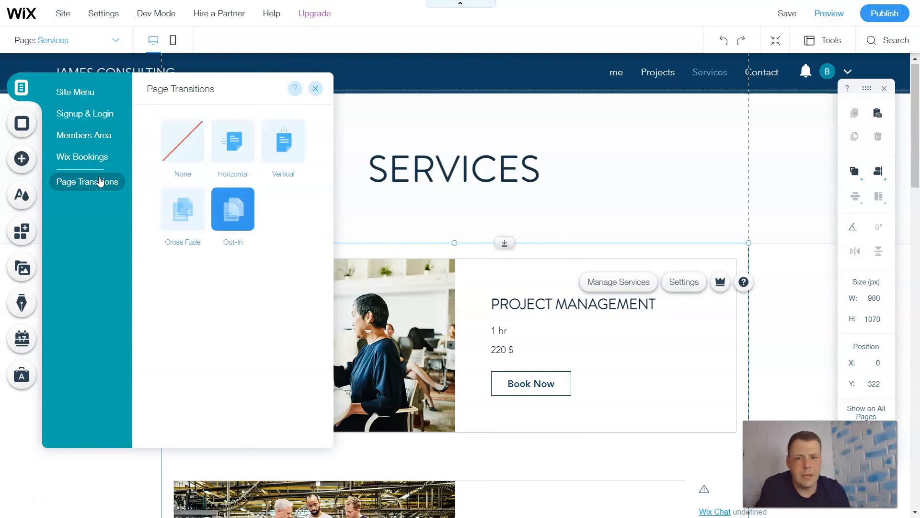
pyautogui.click(242, 153)
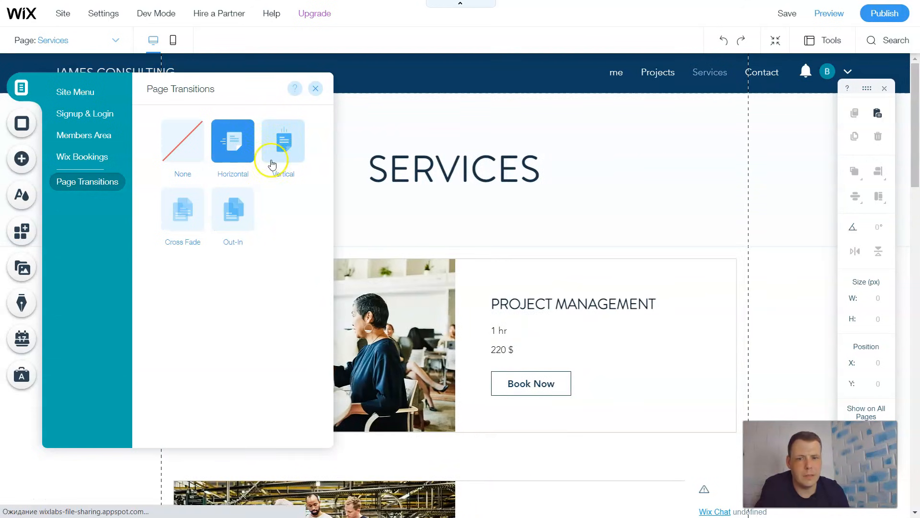
pyautogui.click(190, 213)
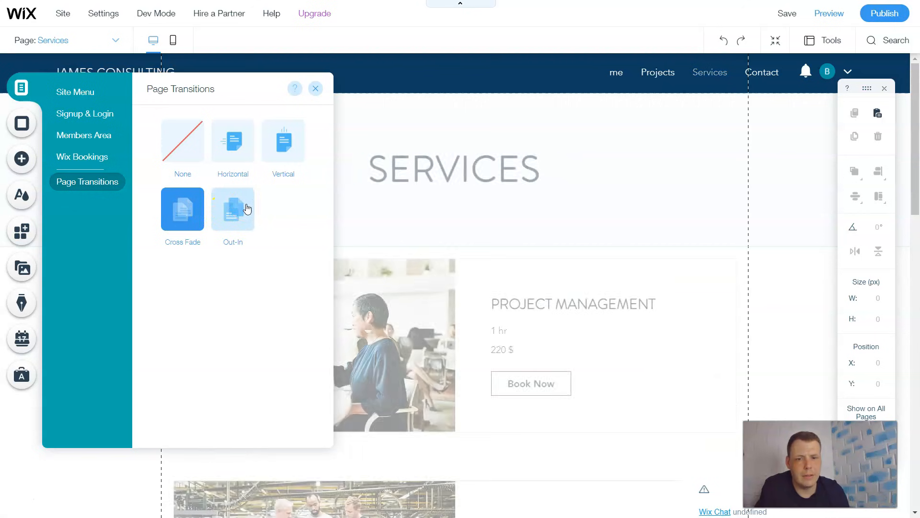
pyautogui.click(246, 207)
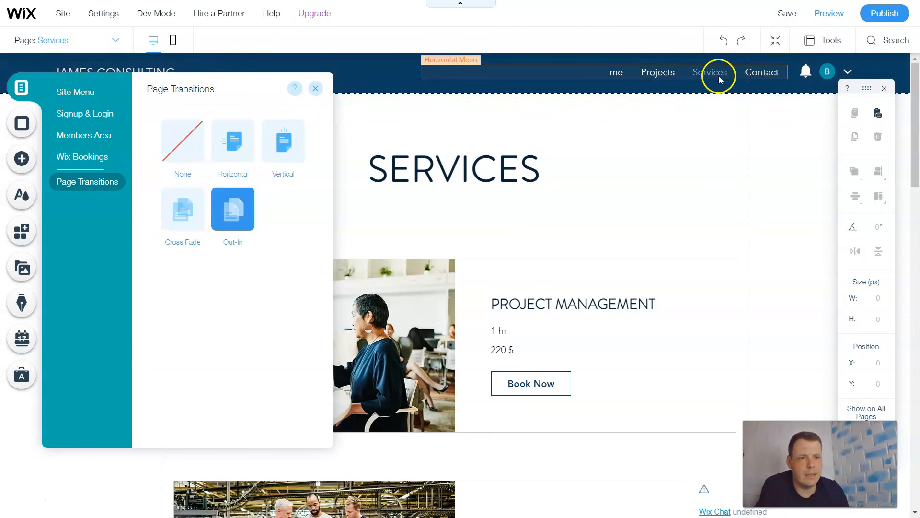
# Return to the site menu's page list and open the background options for the Services page
pyautogui.click(80, 92)
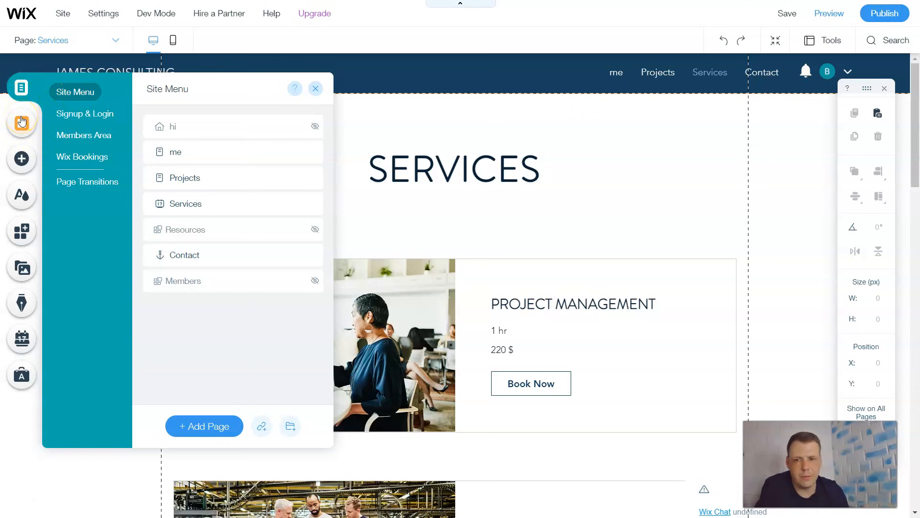
pyautogui.click(21, 120)
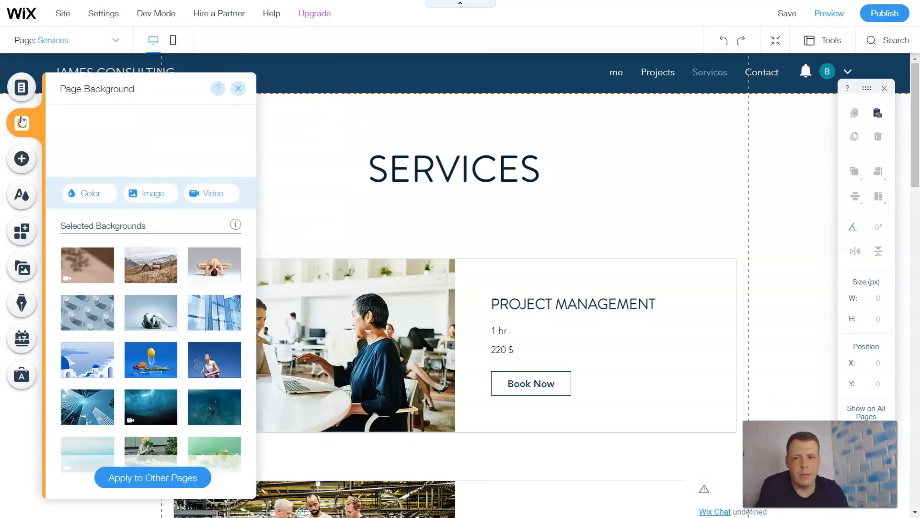